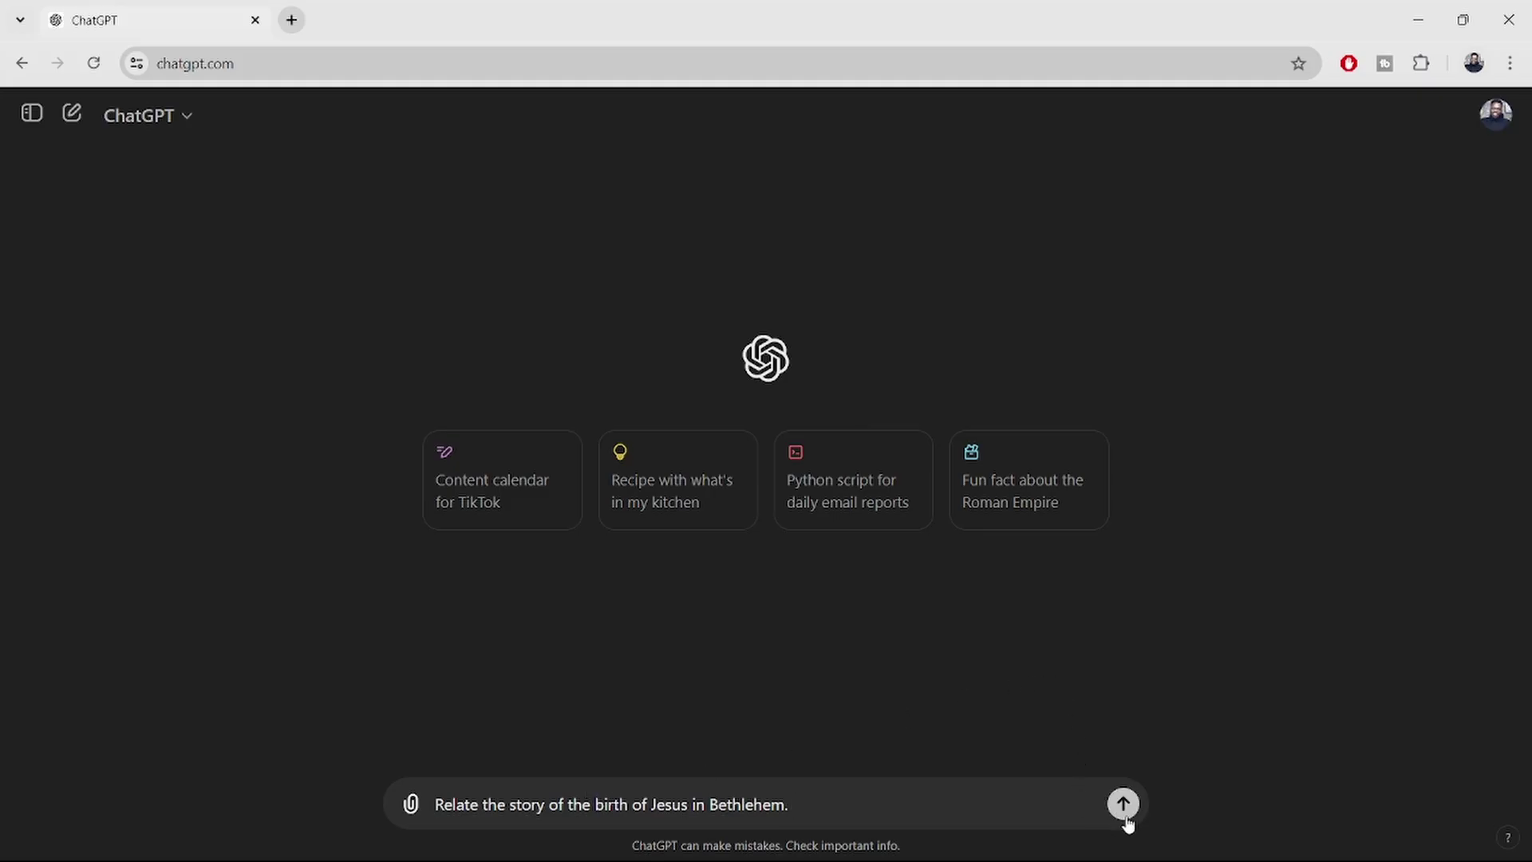
Step: Send the question about Jesus' birth in Bethlehem to ChatGPT
{"action": "left_click", "coordinate": [1124, 813]}
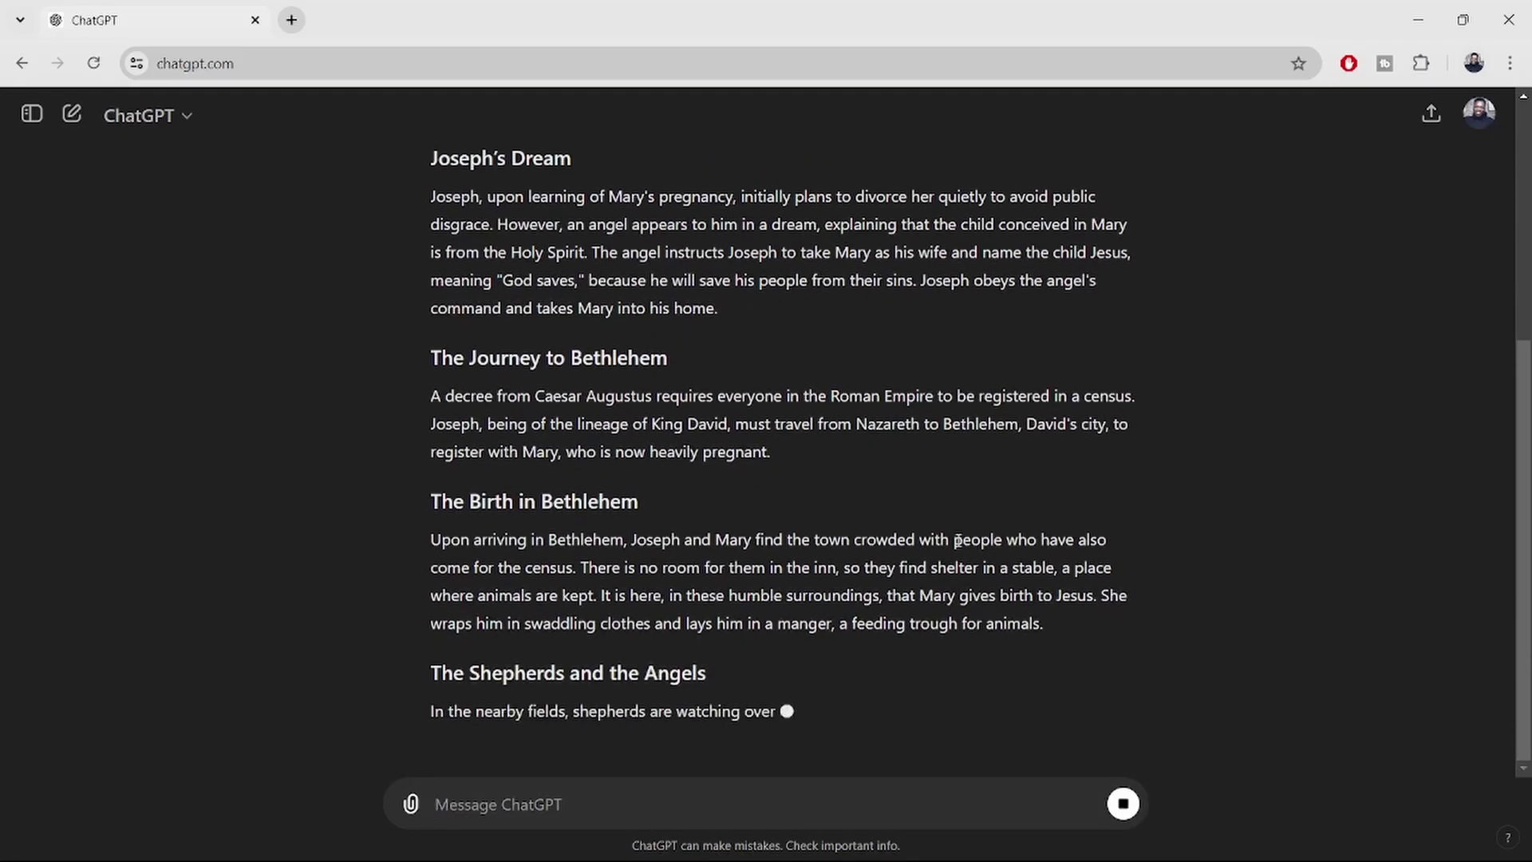
Step: Stop the reply and resend the question, adding 'Relate it in bullet points and according to the good news bible. Dont add any heading.'
{"action": "left_click", "coordinate": [1124, 803]}
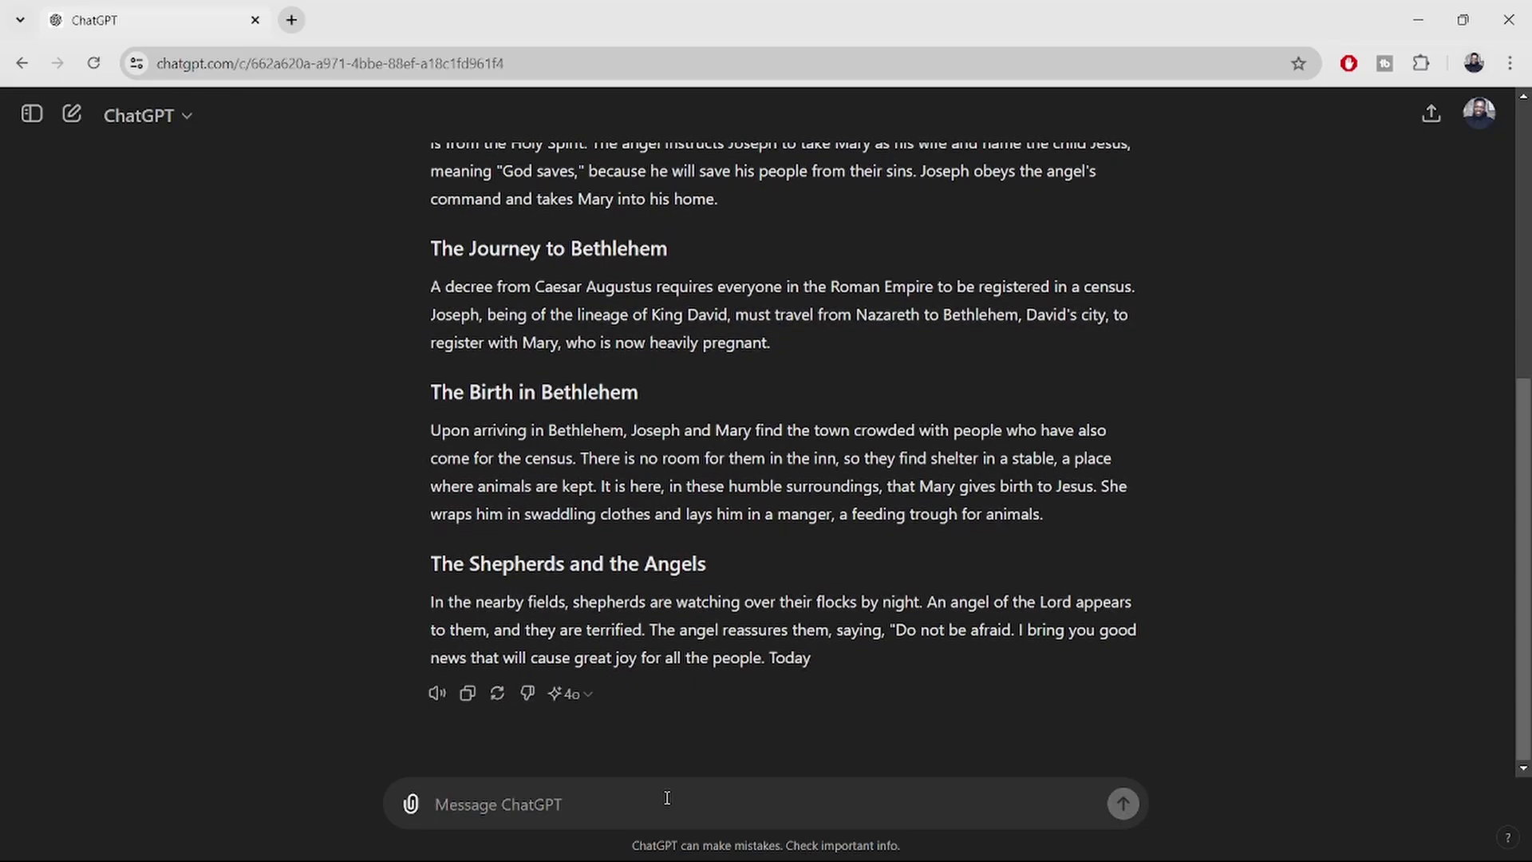
{"action": "type", "text": "Relate the story of the birth of Jesus in Bethlehem."}
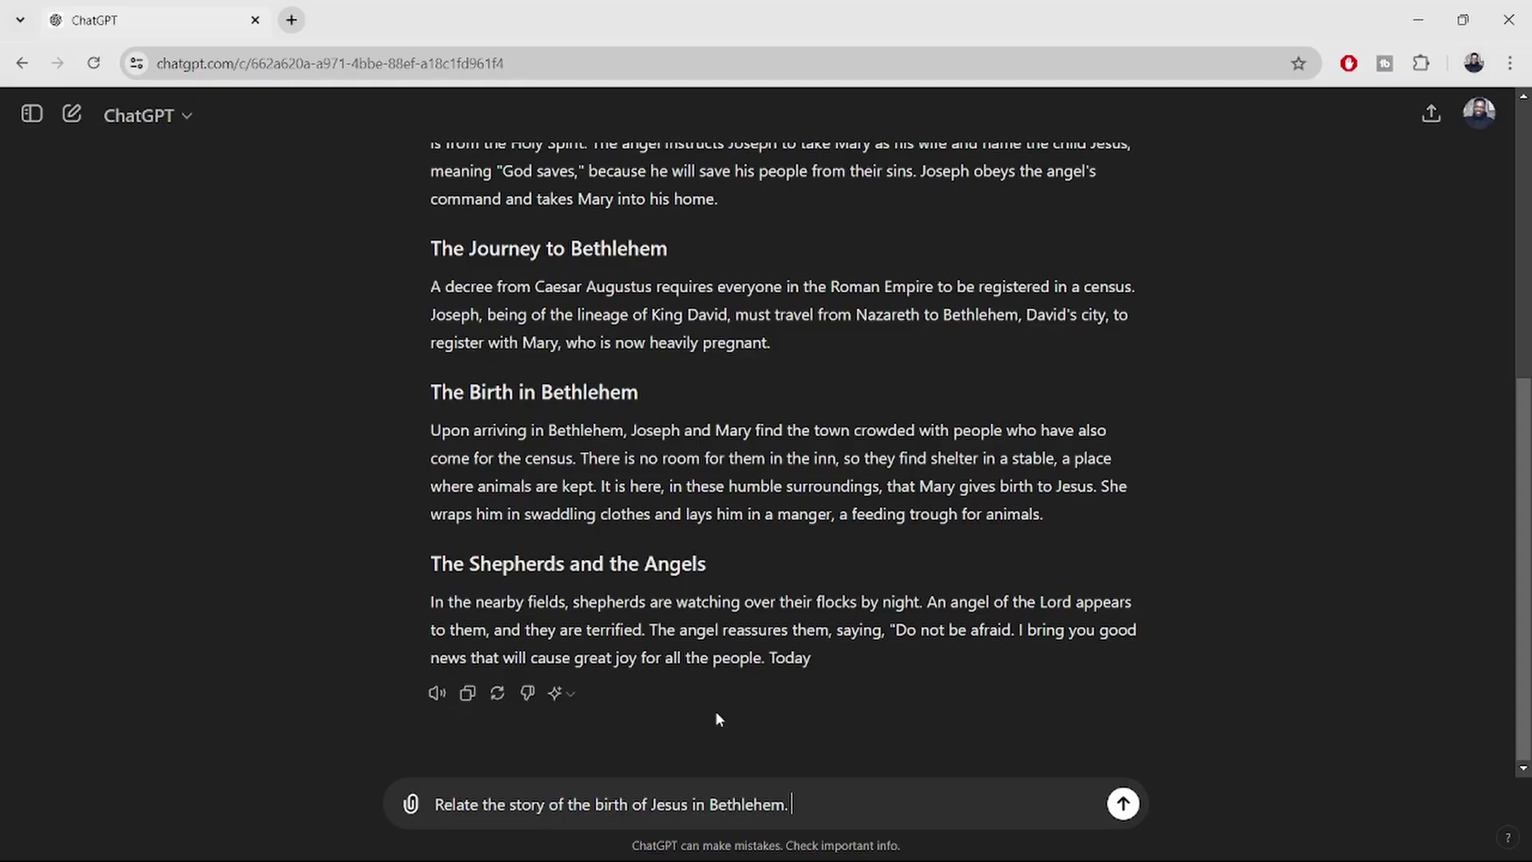
{"action": "type", "text": "Relate it in bullet p"}
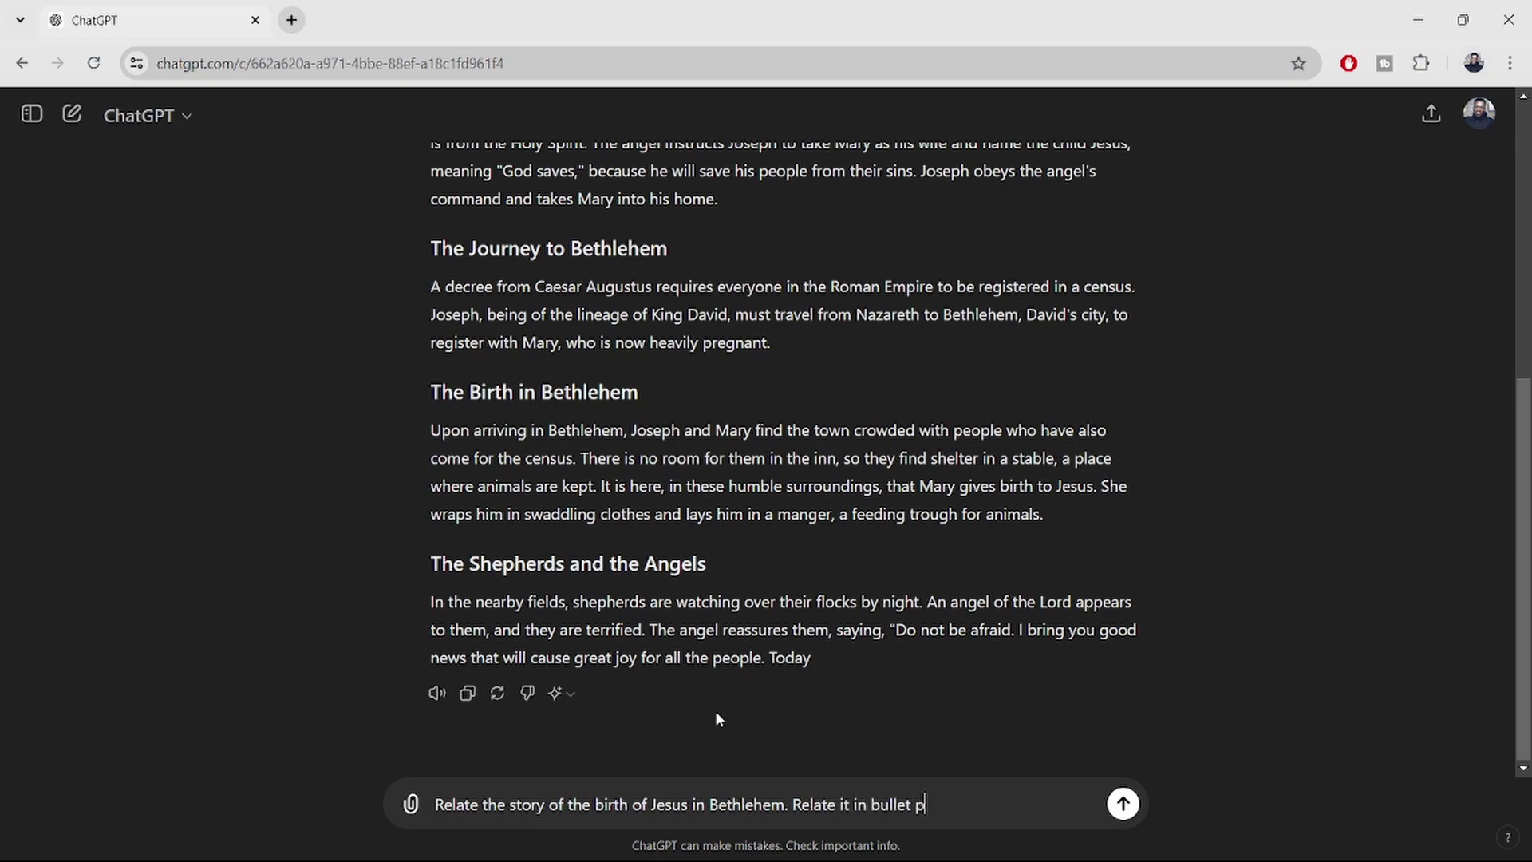
{"action": "type", "text": "oints and accordin"}
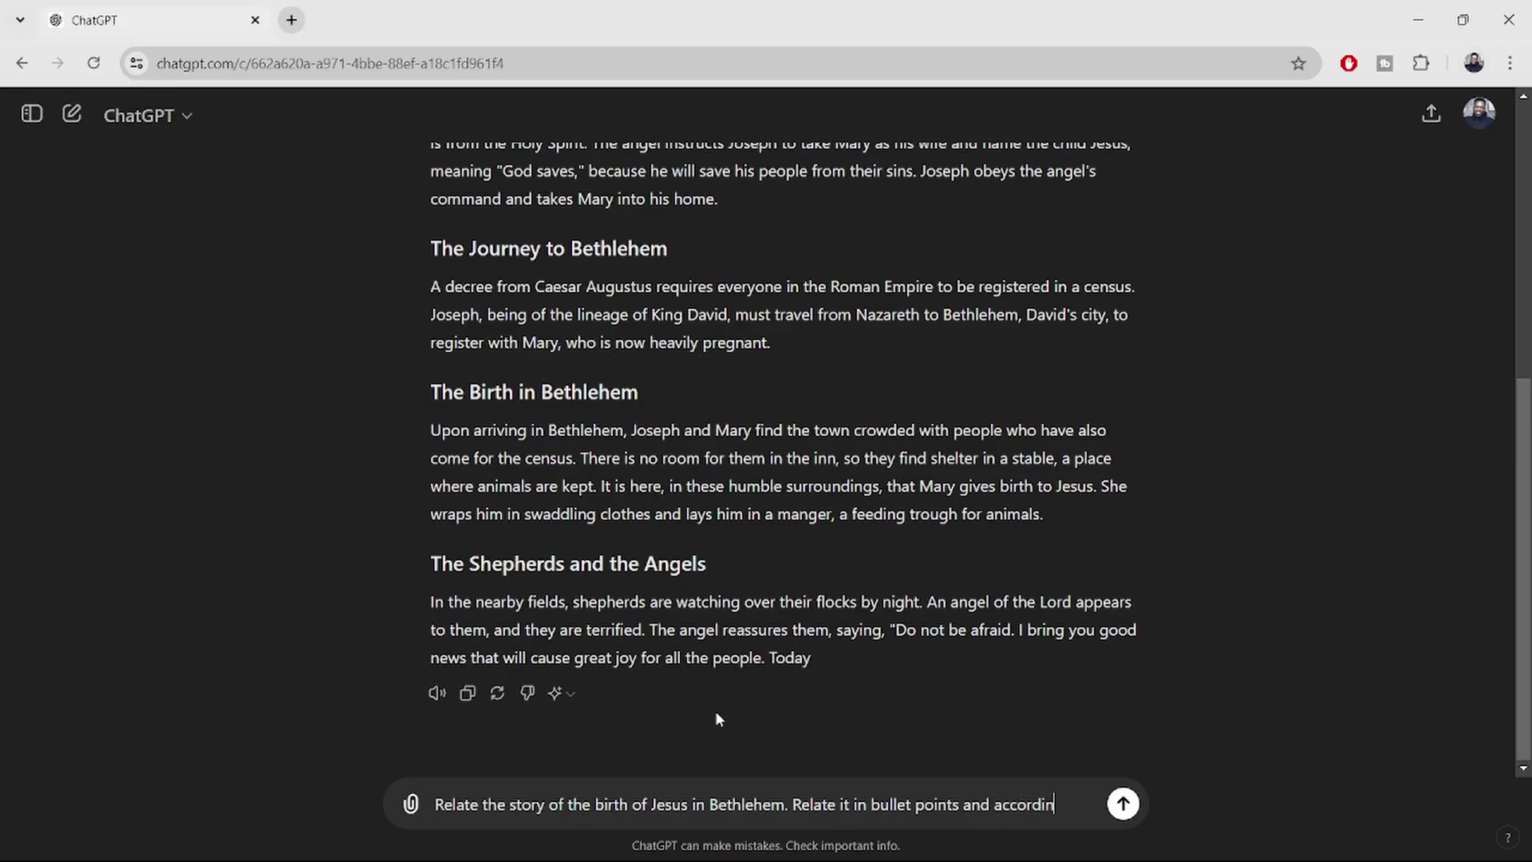
{"action": "type", "text": "g to the g"}
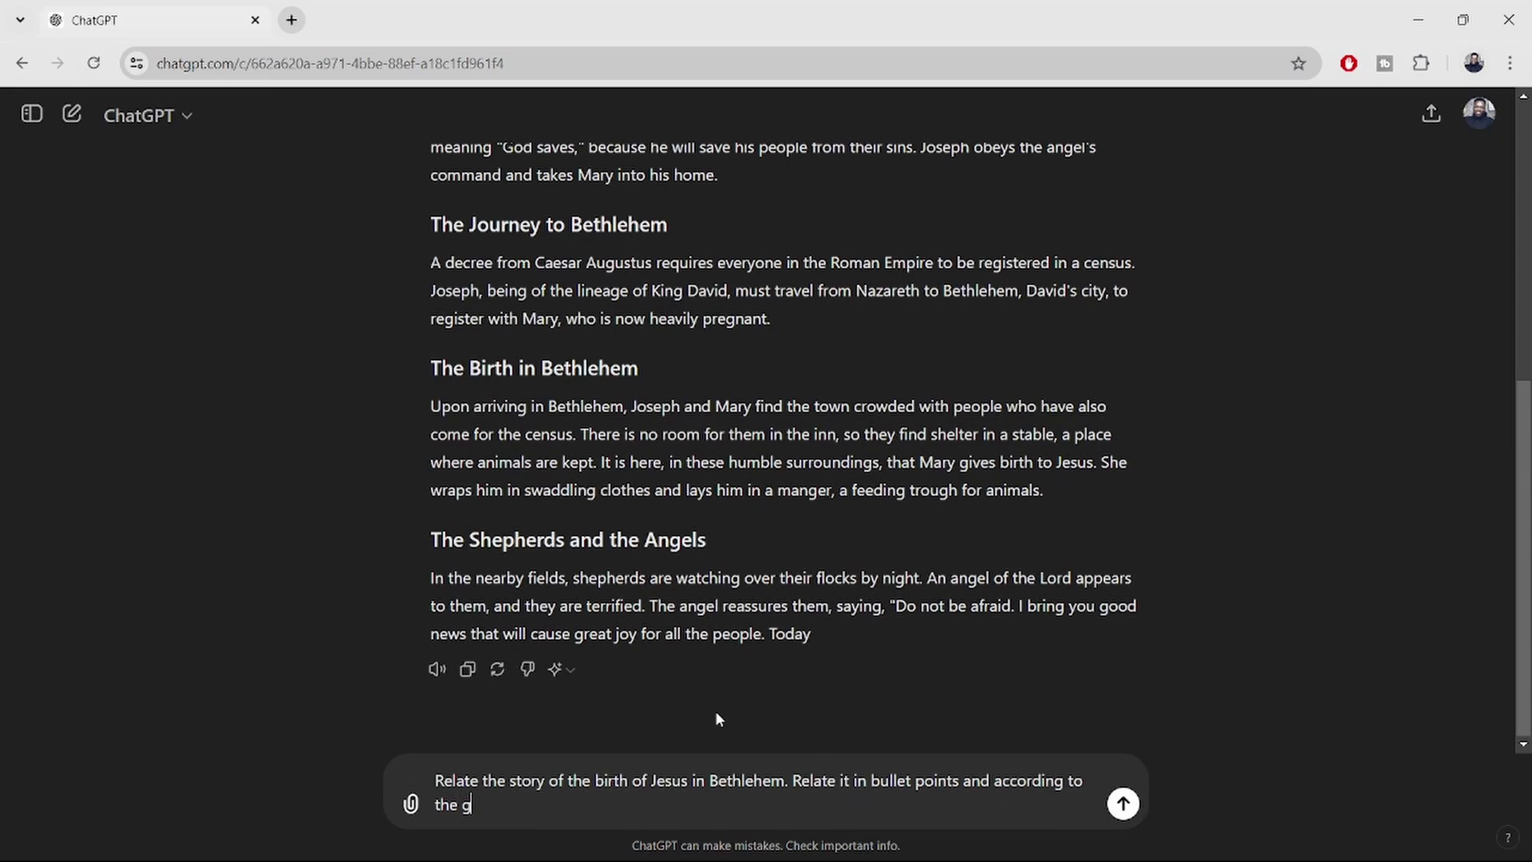
{"action": "type", "text": "ood news b"}
{"action": "type", "text": " ible."}
{"action": "type", "text": " ="}
{"action": "key", "text": "BackSpace"}
{"action": "key", "text": "BackSpace"}
{"action": "key", "text": "BackSpace"}
{"action": "key", "text": "BackSpace"}
{"action": "key", "text": "BackSpace"}
{"action": "key", "text": "BackSpace"}
{"action": "key", "text": "BackSpace"}
{"action": "key", "text": "BackSpace"}
{"action": "key", "text": "BackSpace"}
{"action": "key", "text": "BackSpace"}
{"action": "type", "text": "bible. Dont"}
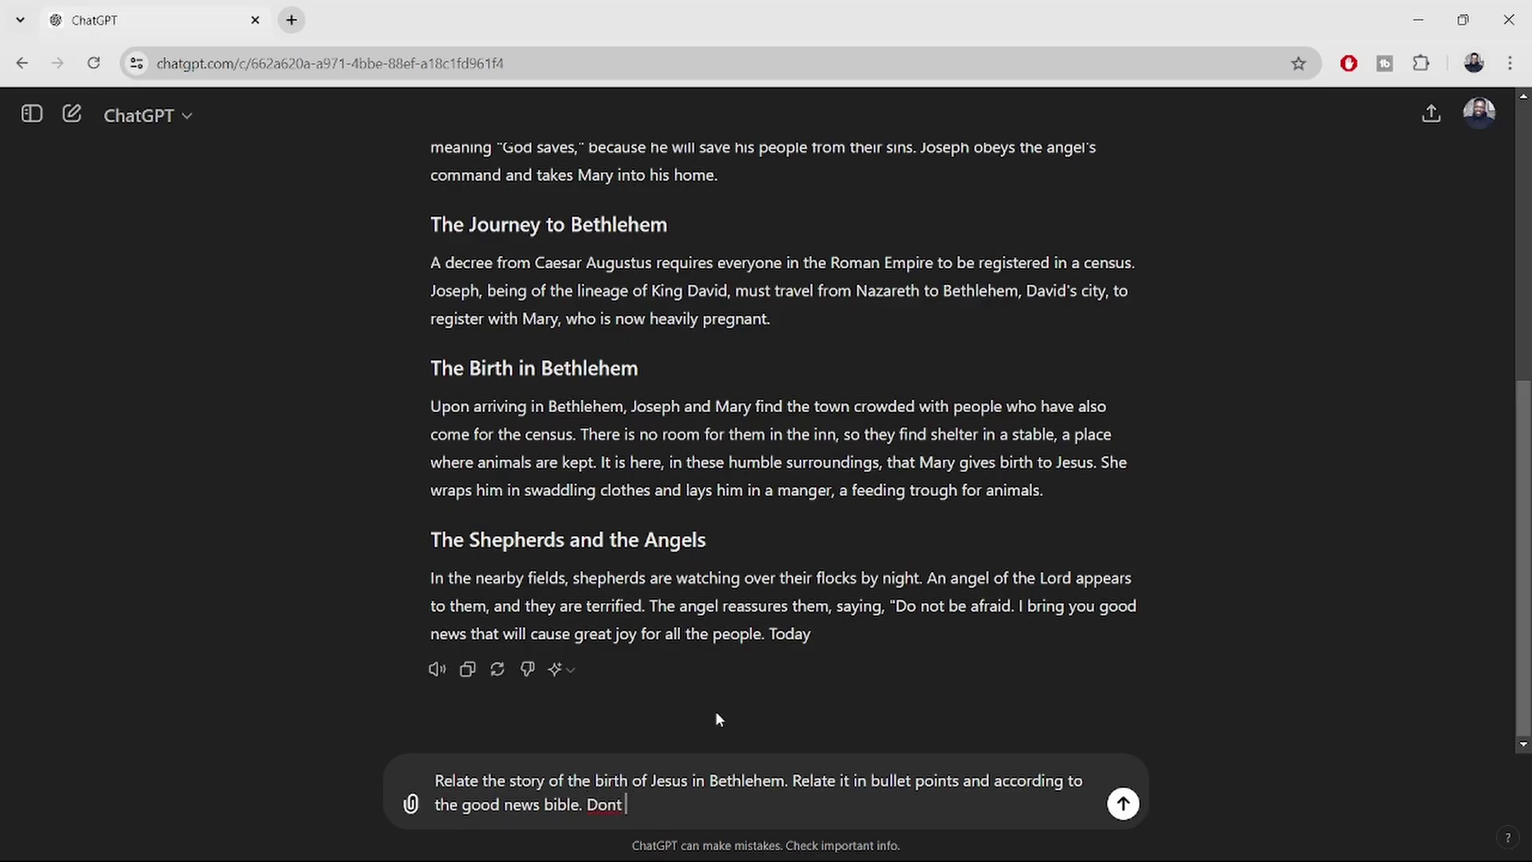
{"action": "type", "text": " add any heading."}
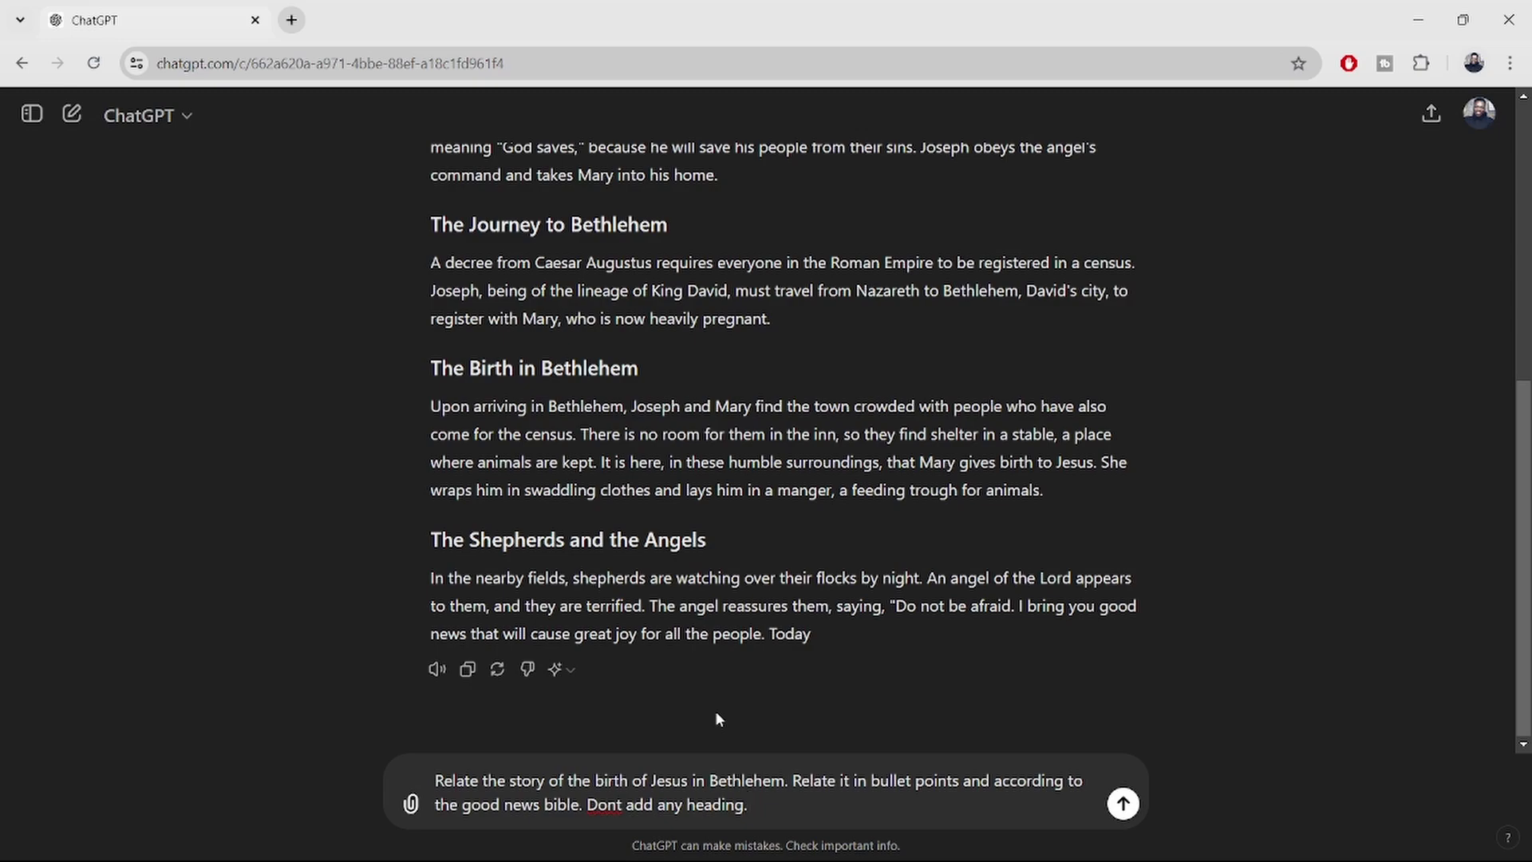
{"action": "key", "text": "Return"}
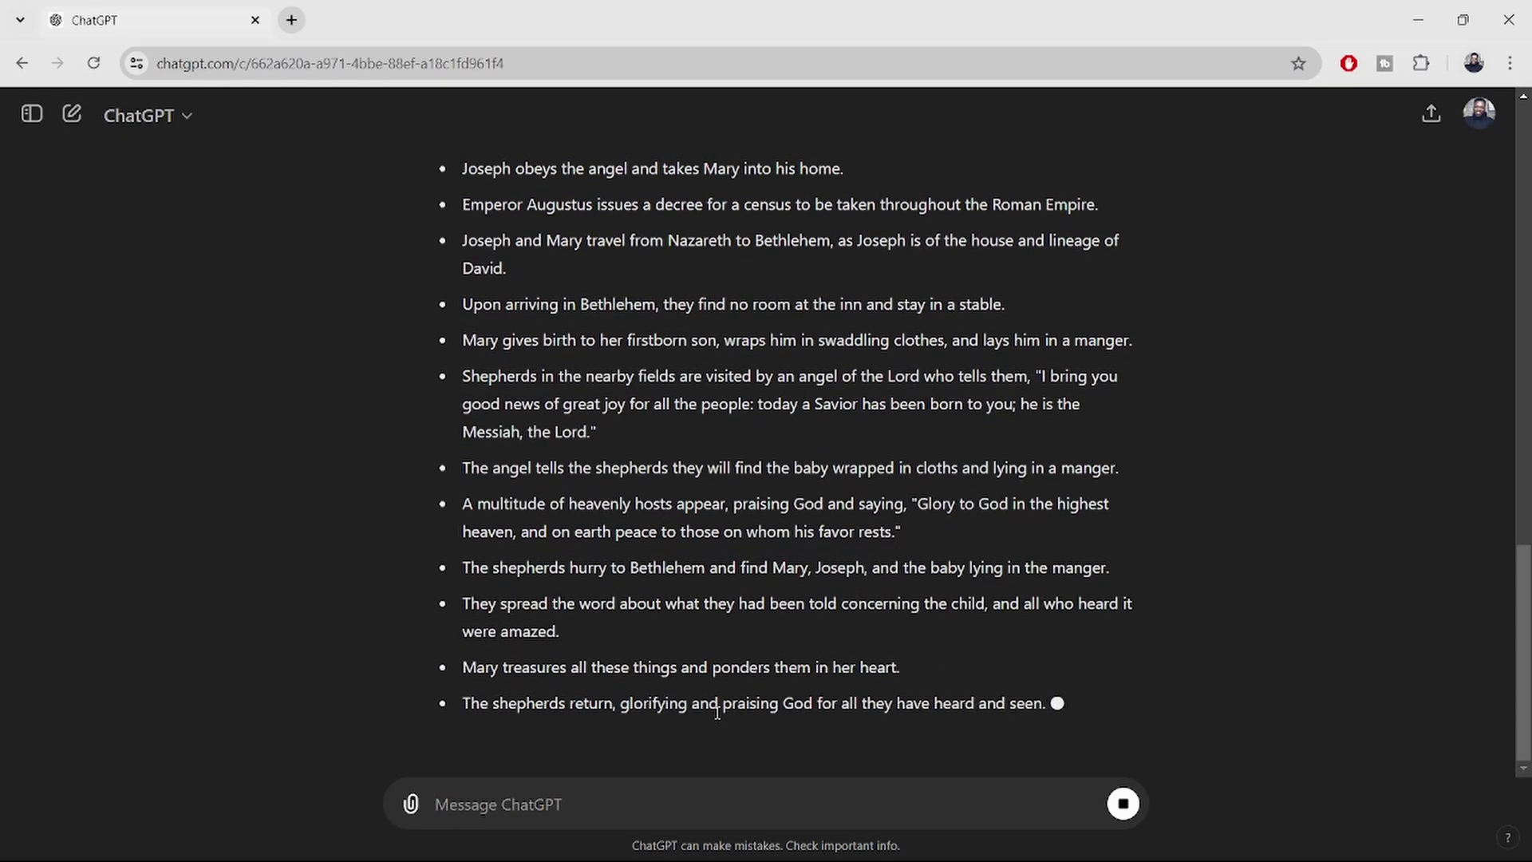
{"action": "scroll", "coordinate": [715, 716], "scroll_direction": "up", "scroll_amount": 4}
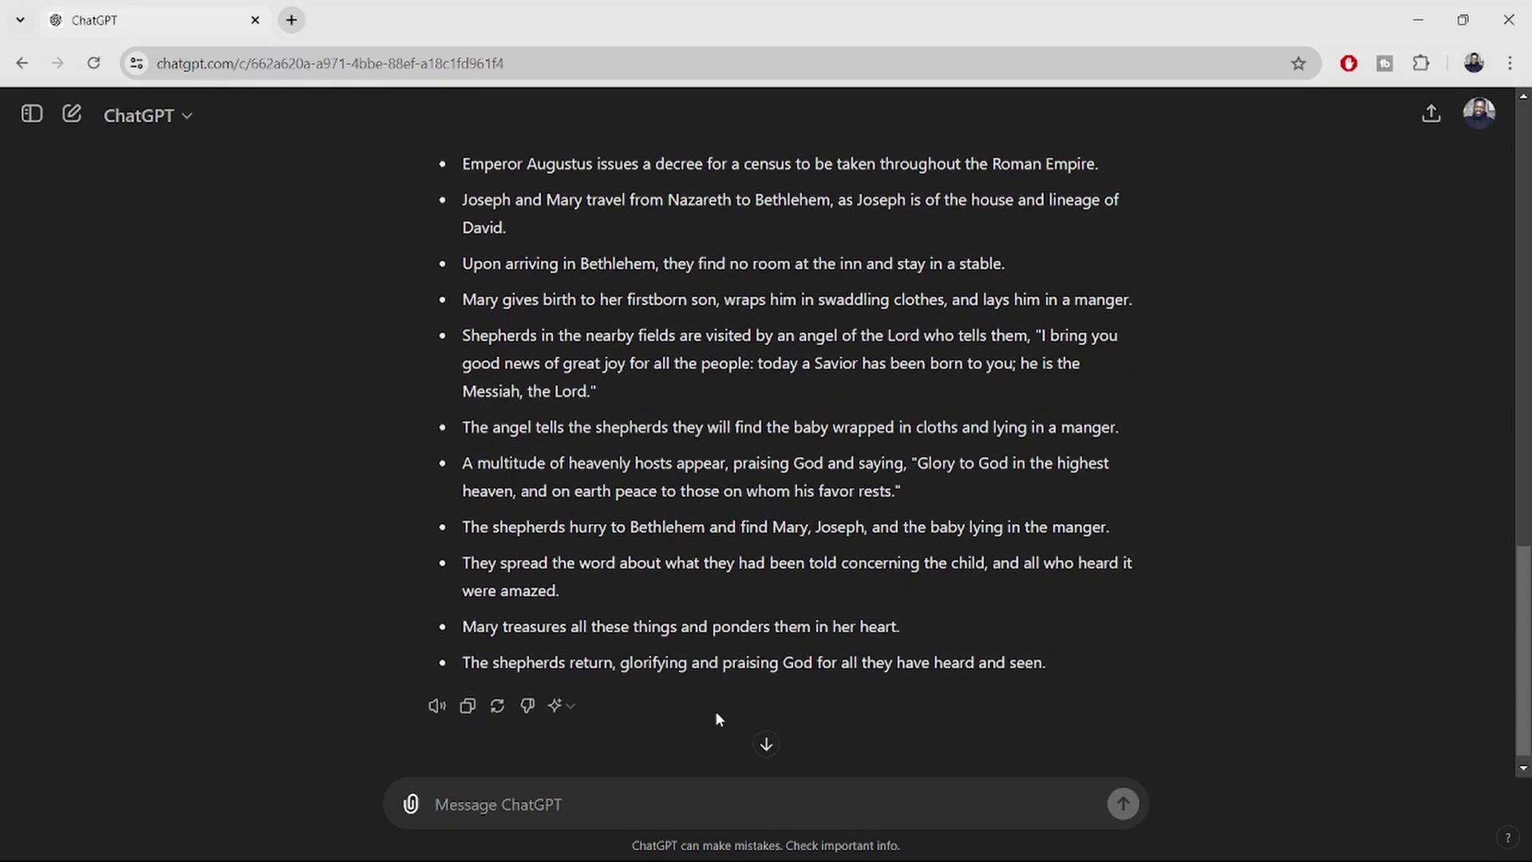
{"action": "scroll", "coordinate": [718, 712], "scroll_direction": "up", "scroll_amount": 1}
{"action": "scroll", "coordinate": [717, 714], "scroll_direction": "down", "scroll_amount": 1}
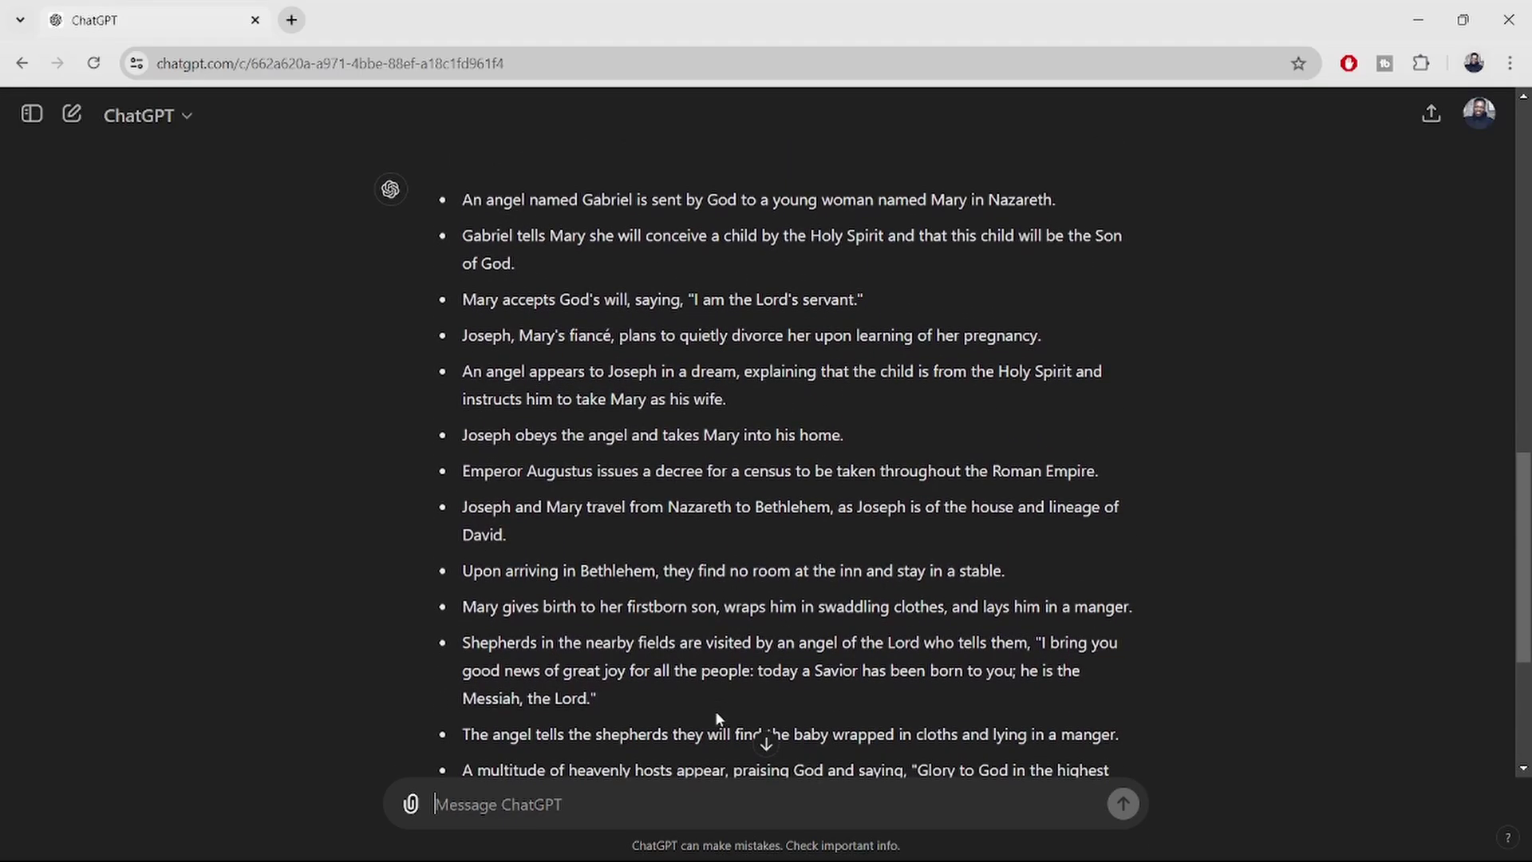
{"action": "scroll", "coordinate": [839, 554], "scroll_direction": "up", "scroll_amount": 10}
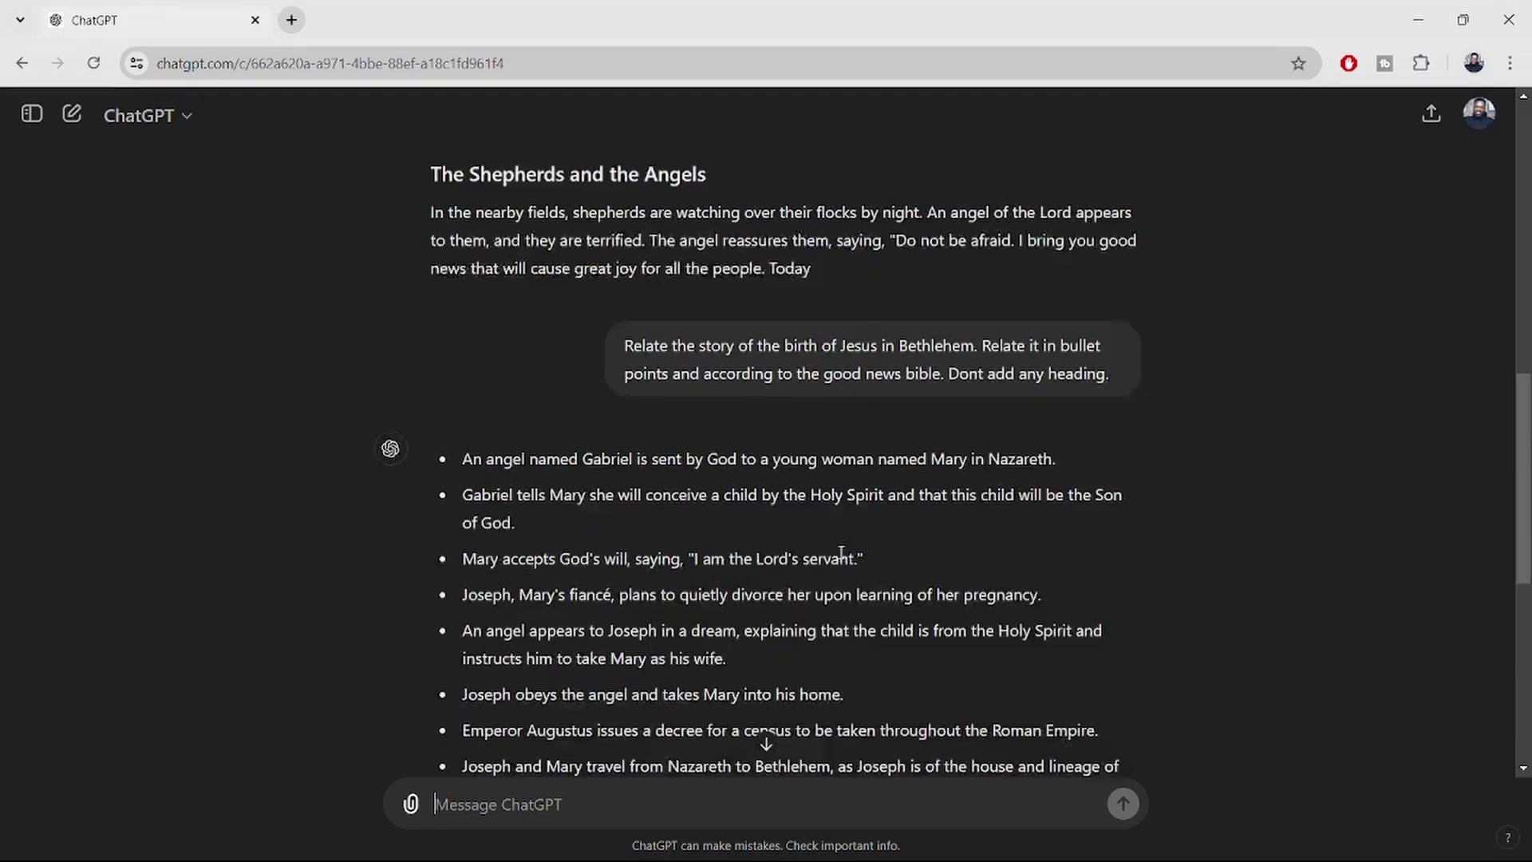
{"action": "scroll", "coordinate": [840, 558], "scroll_direction": "up", "scroll_amount": 4}
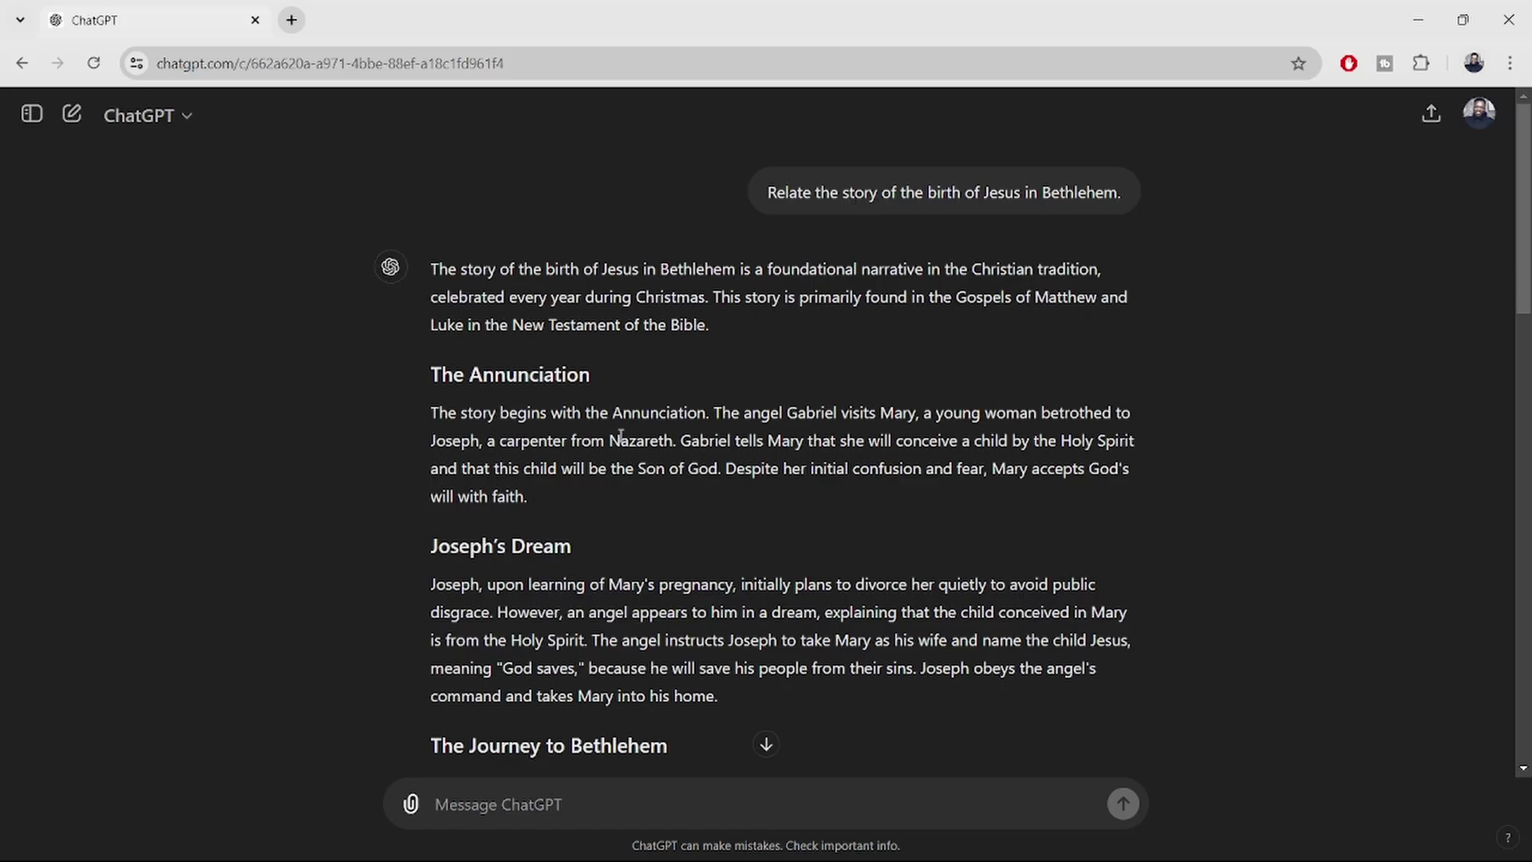
{"action": "scroll", "coordinate": [612, 467], "scroll_direction": "down", "scroll_amount": 2}
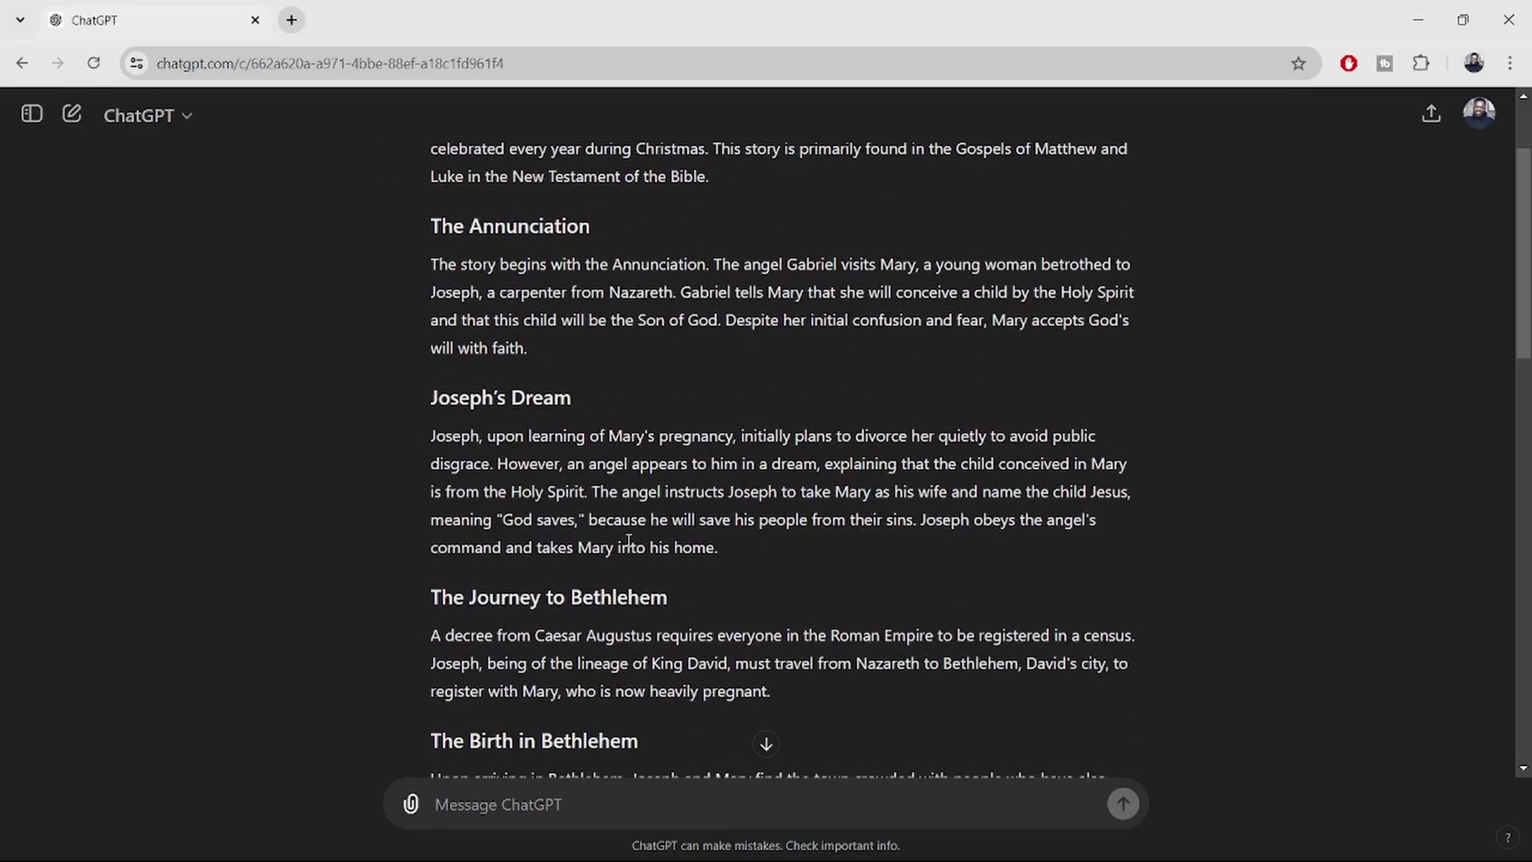
{"action": "scroll", "coordinate": [629, 542], "scroll_direction": "down", "scroll_amount": 7}
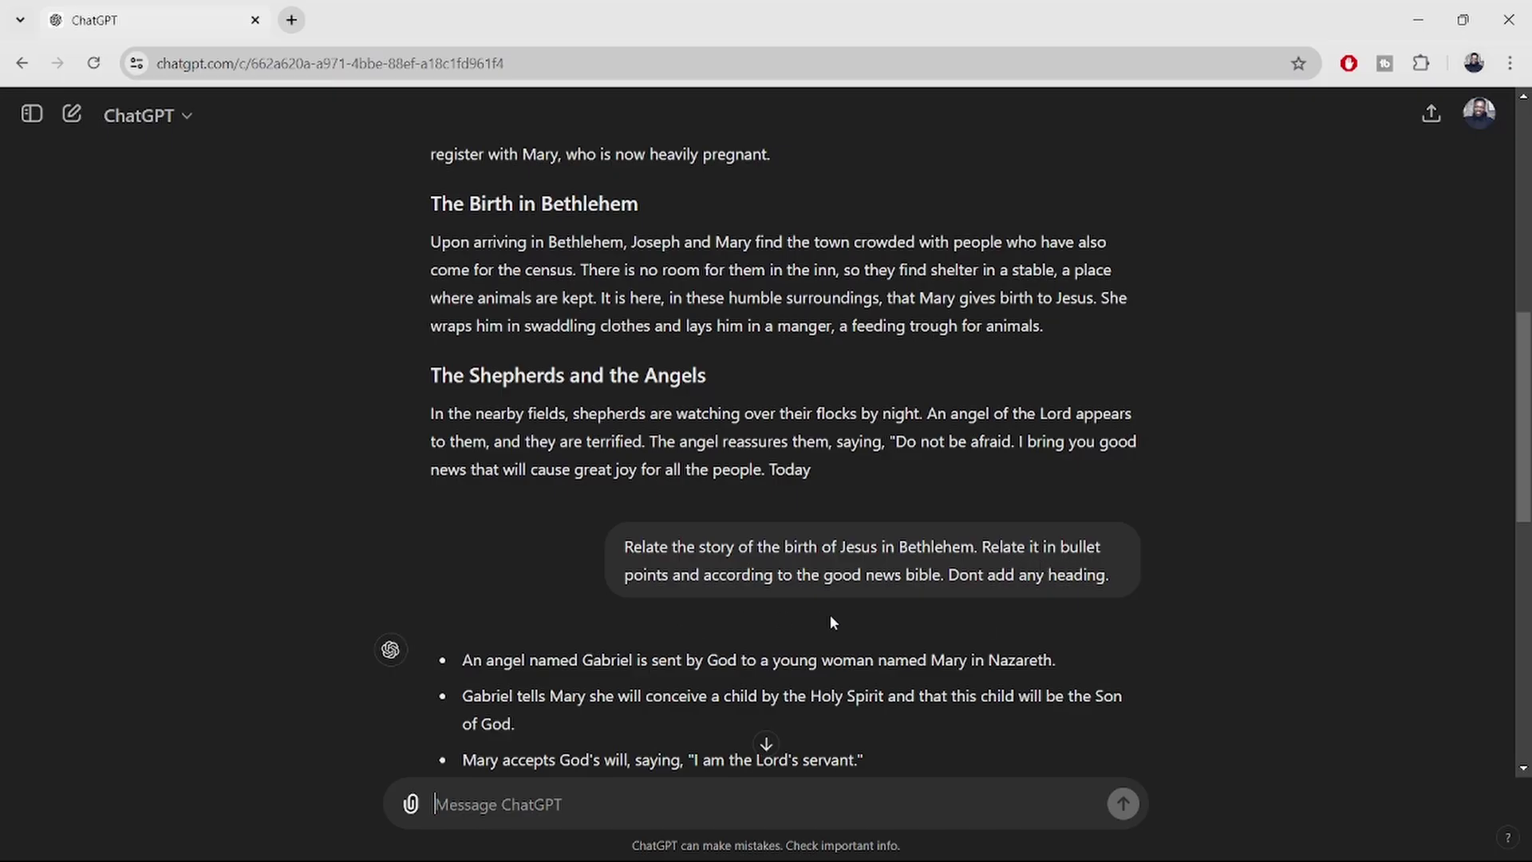
{"action": "scroll", "coordinate": [957, 602], "scroll_direction": "down", "scroll_amount": 1}
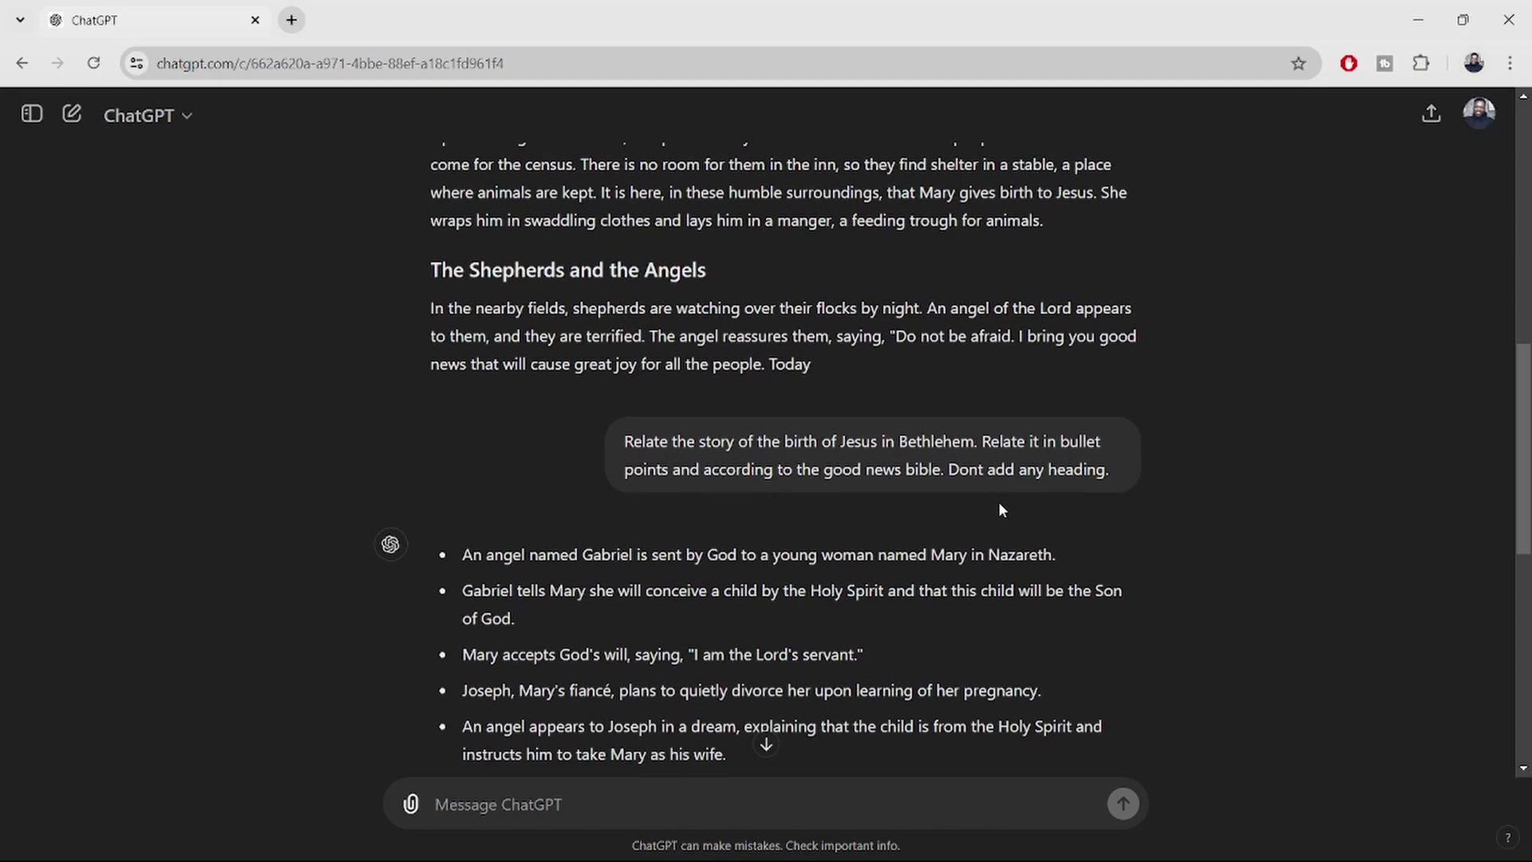
{"action": "scroll", "coordinate": [636, 545], "scroll_direction": "down", "scroll_amount": 2}
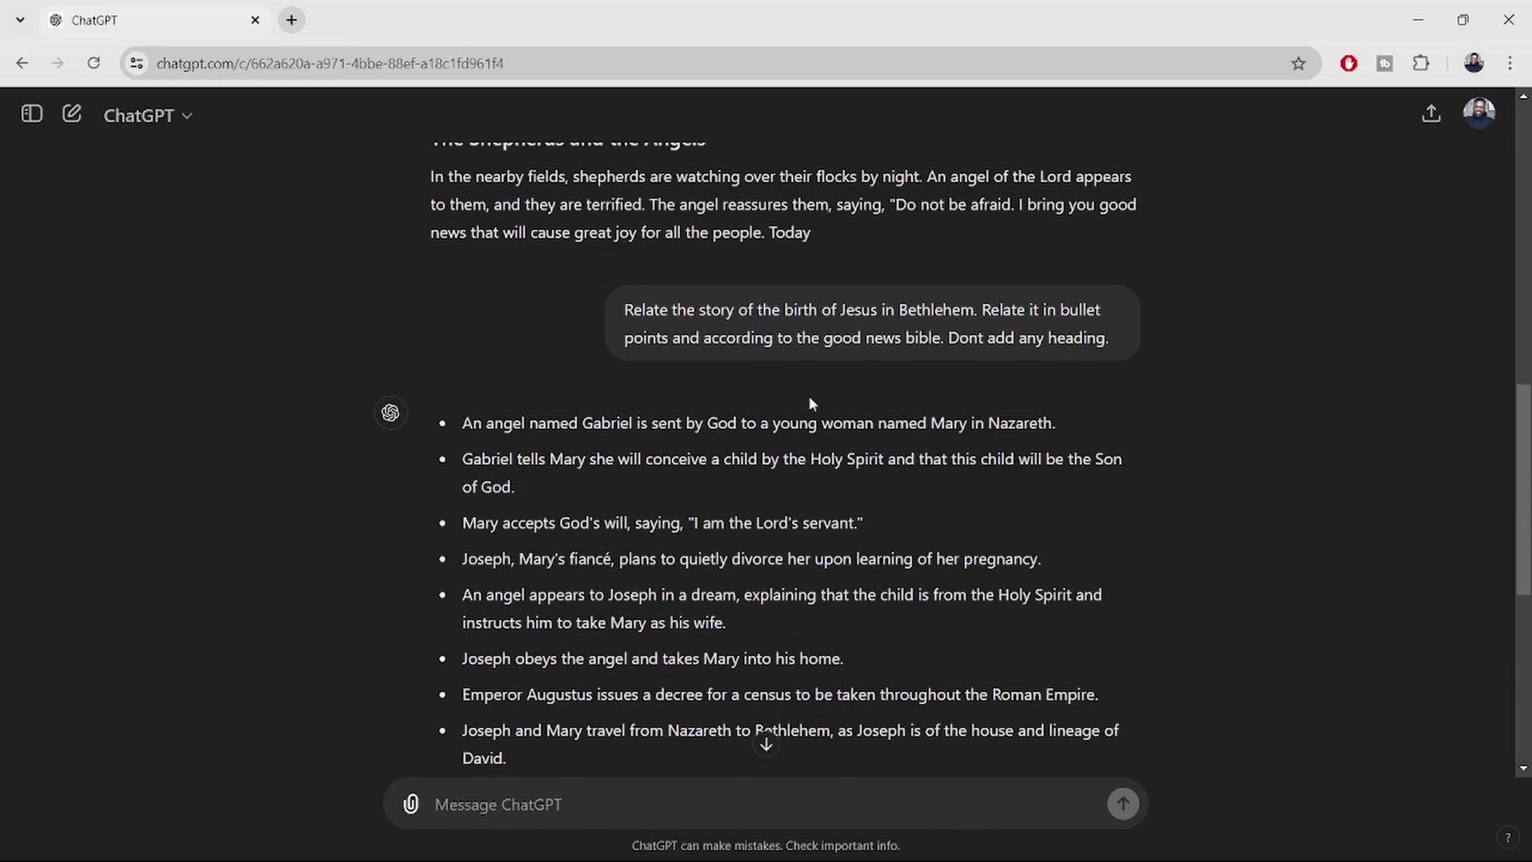
{"action": "scroll", "coordinate": [526, 647], "scroll_direction": "down", "scroll_amount": 2}
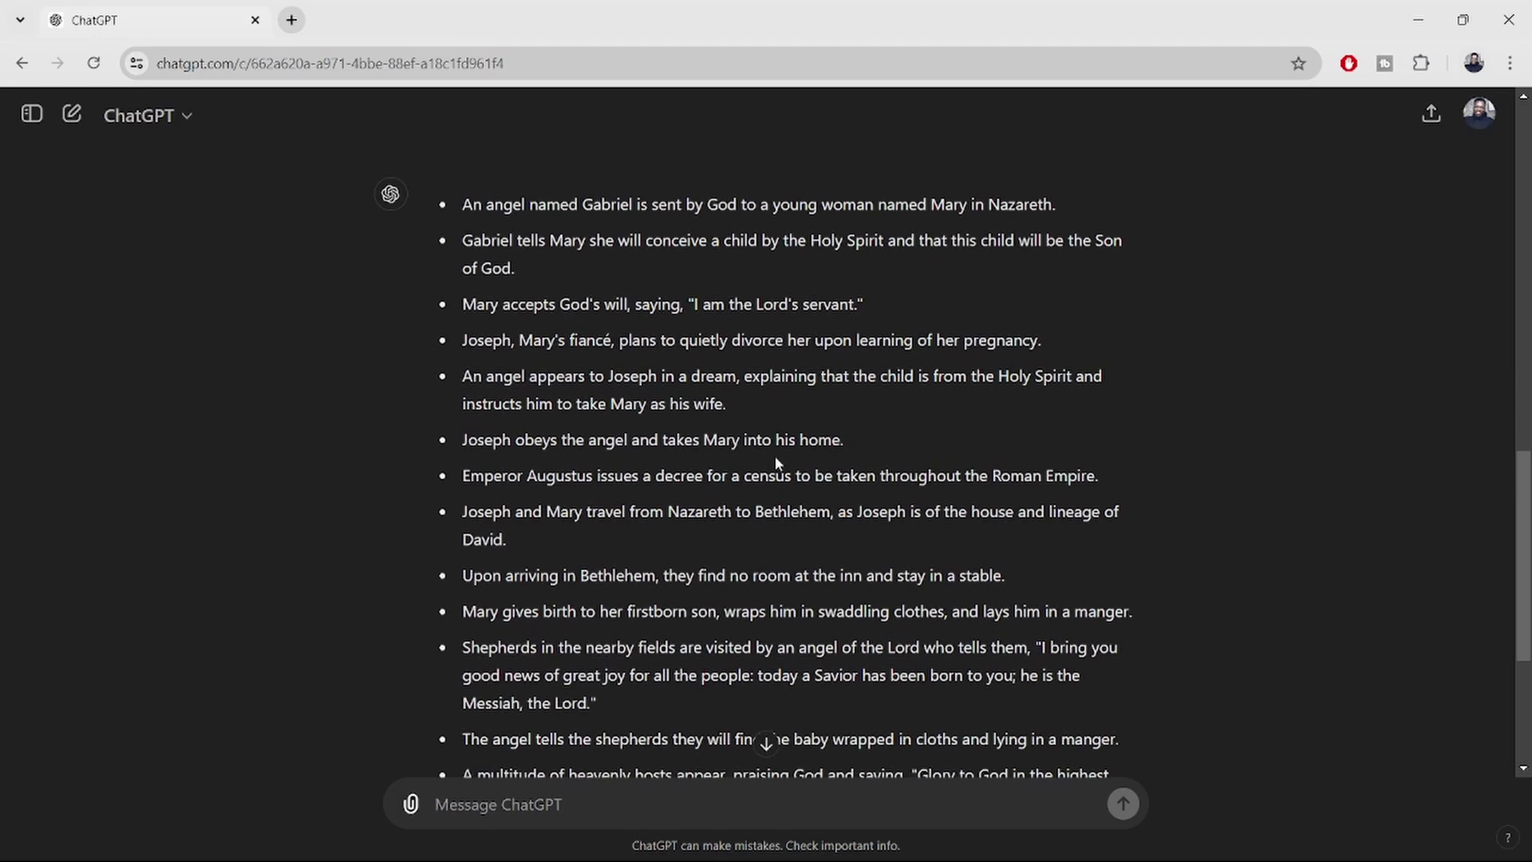
{"action": "scroll", "coordinate": [774, 456], "scroll_direction": "down", "scroll_amount": 3}
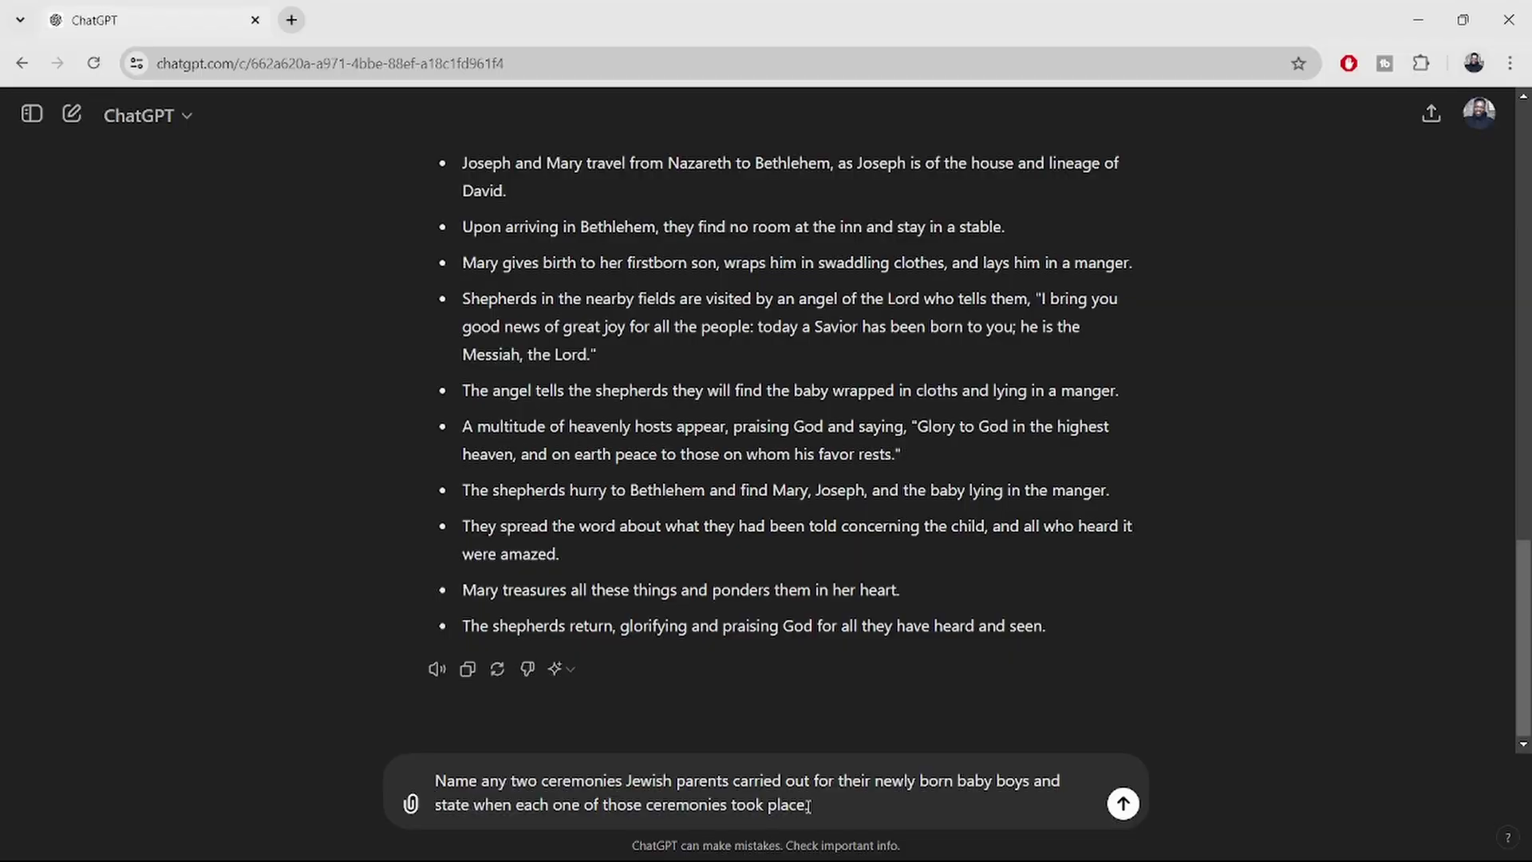
Step: Add 'give short points.' to the Jewish newborn-boy ceremonies question and send it
{"action": "left_click", "coordinate": [820, 806]}
{"action": "type", "text": "give short points."}
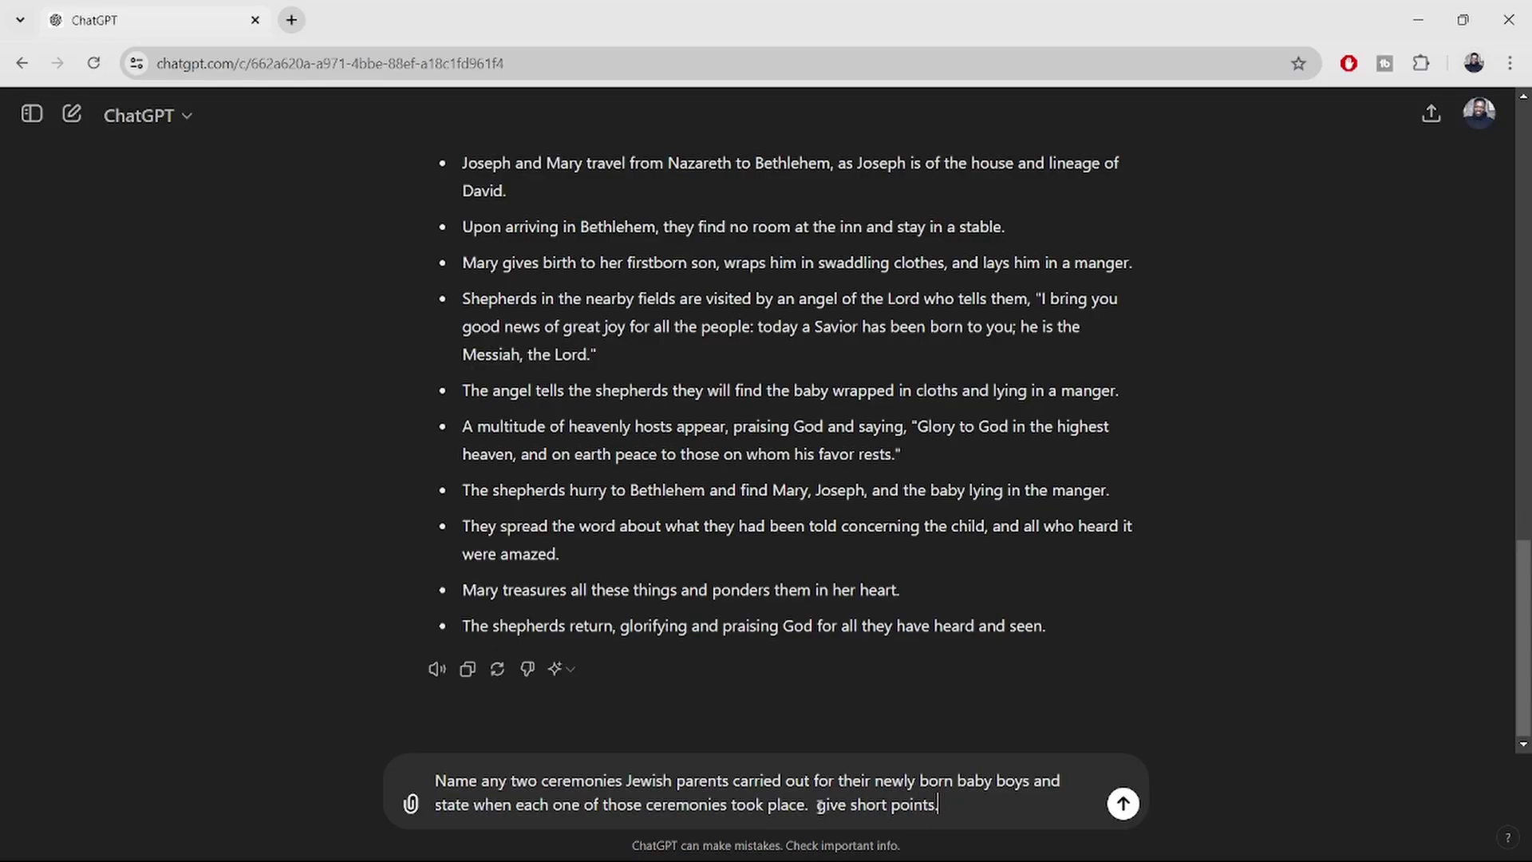
{"action": "key", "text": "Return"}
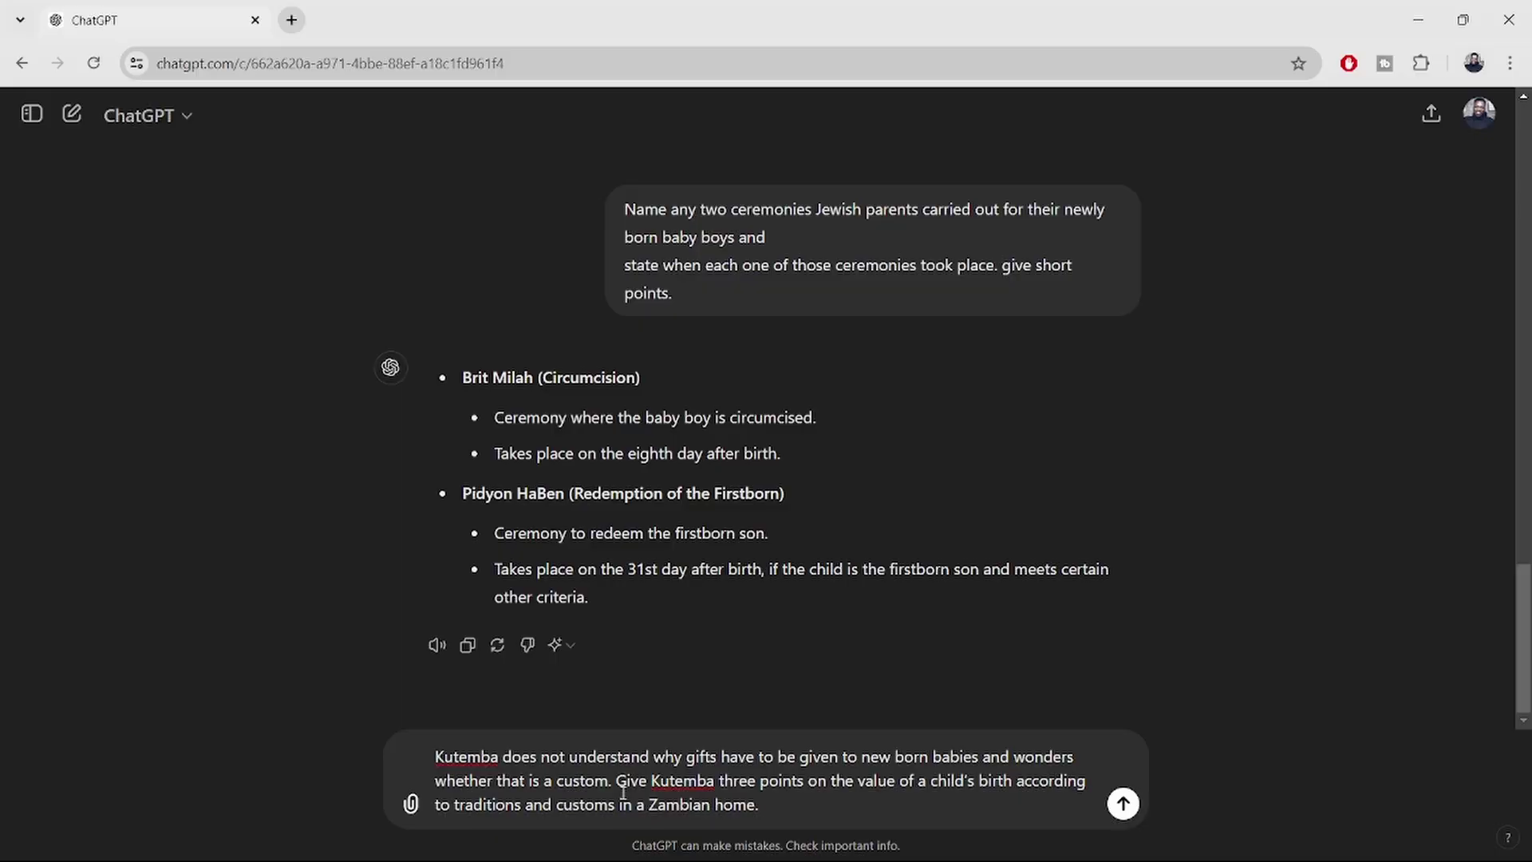
Step: Add 'Give short points.' to the Zambian birth-value question and send it
{"action": "type", "text": "Give"}
{"action": "type", "text": " short "}
{"action": "type", "text": "points"}
{"action": "type", "text": "."}
{"action": "key", "text": "Return"}
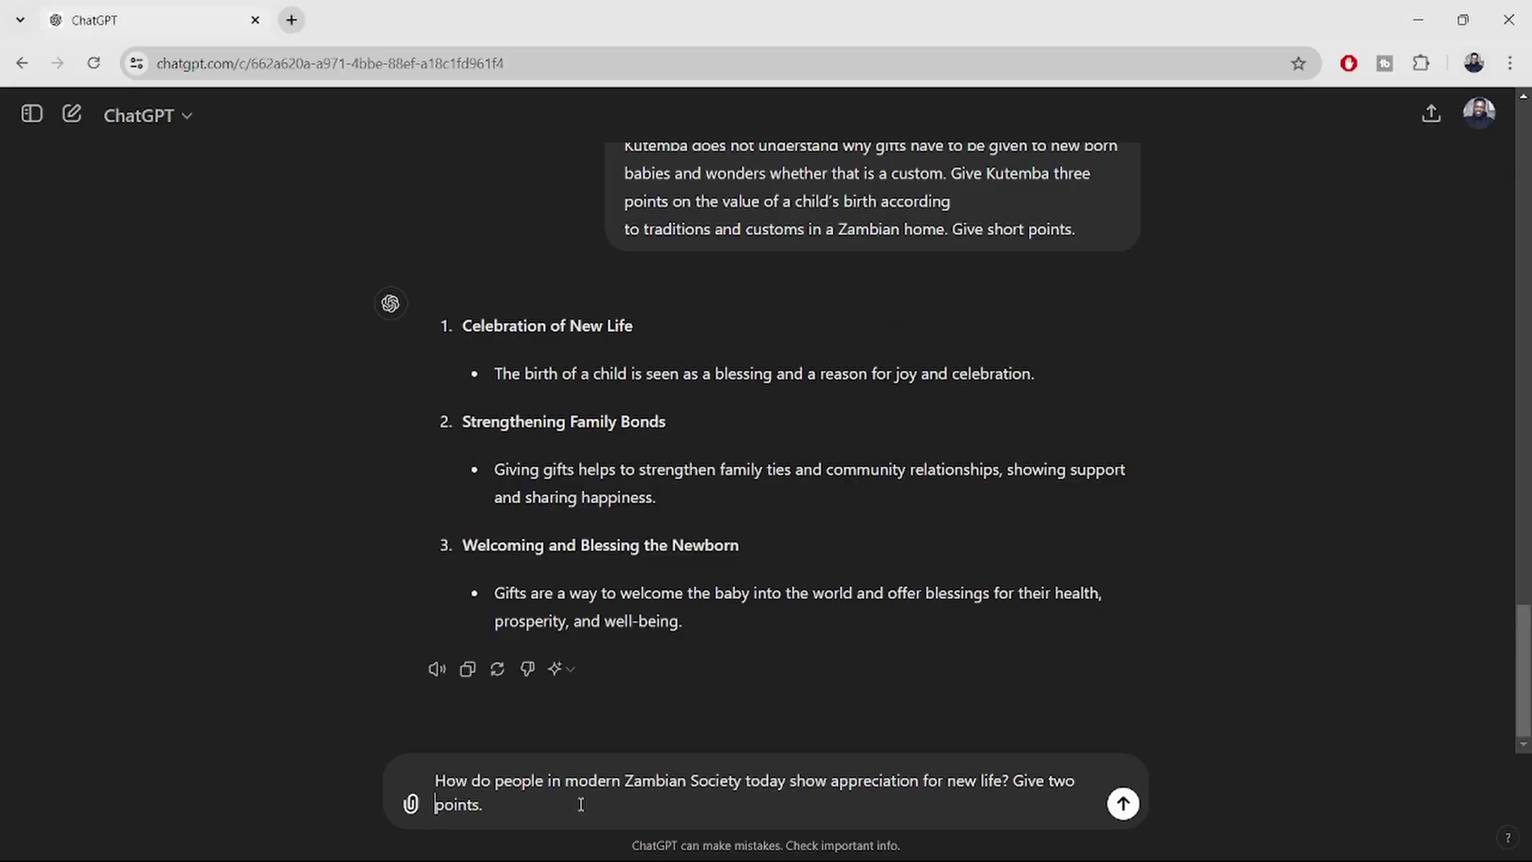
Step: Insert 'short' before 'points.' in the modern Zambian society question and send it
{"action": "type", "text": "short"}
{"action": "key", "text": "Return"}
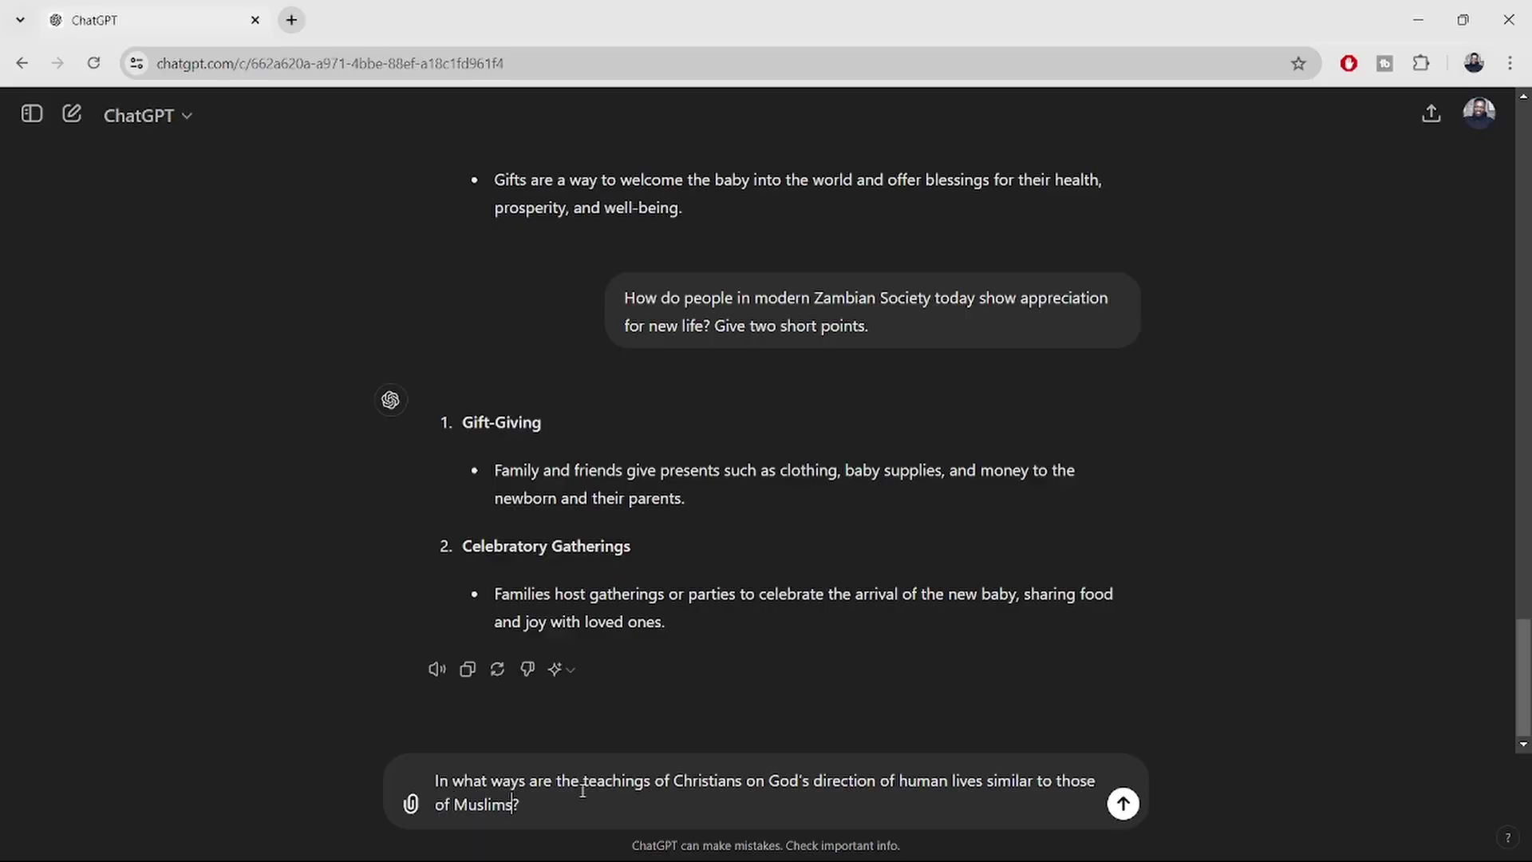
Step: Add 'Give short points.' to the Christian–Muslim teachings question and send it
{"action": "type", "text": "Give short points."}
{"action": "key", "text": "Return"}
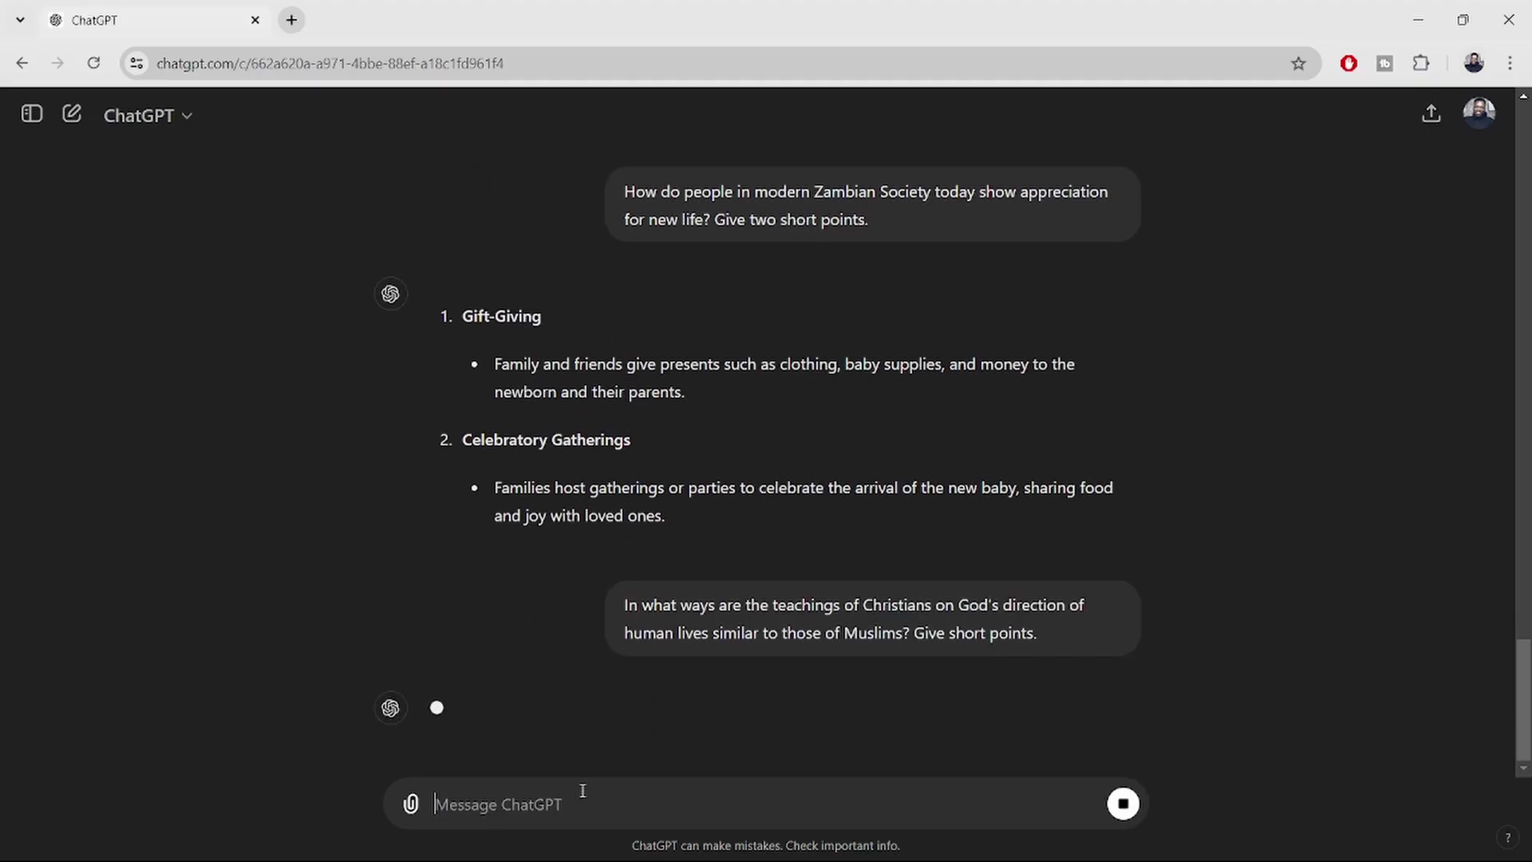